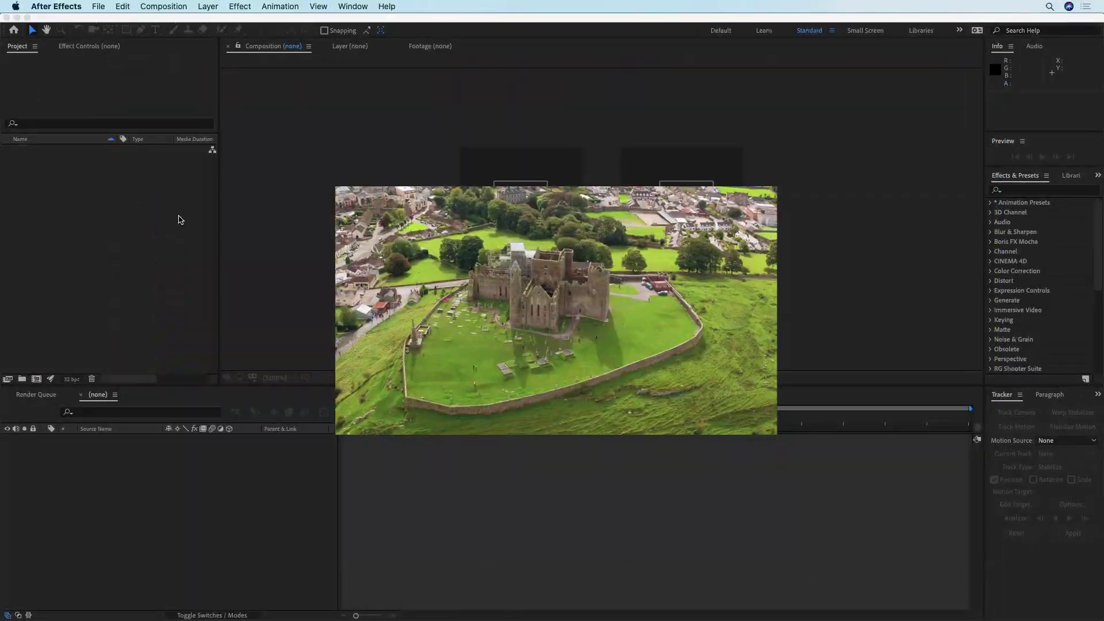
From the Project panel's Import > File dialog, select Footage.mp4
right_click(179, 219)
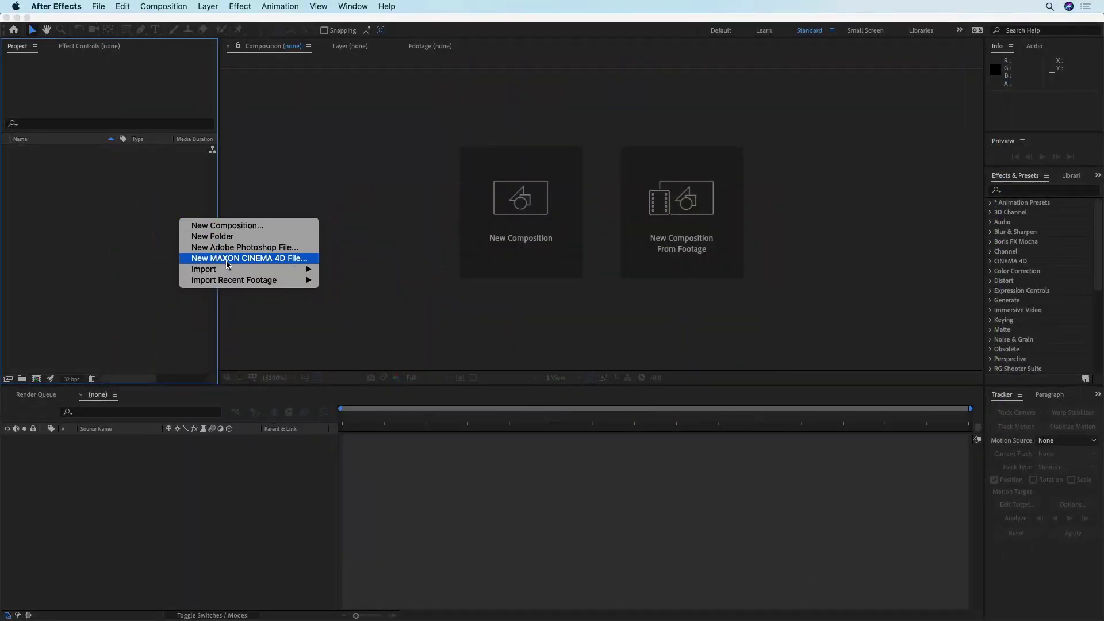
mouse_move(274, 271)
left_click(325, 275)
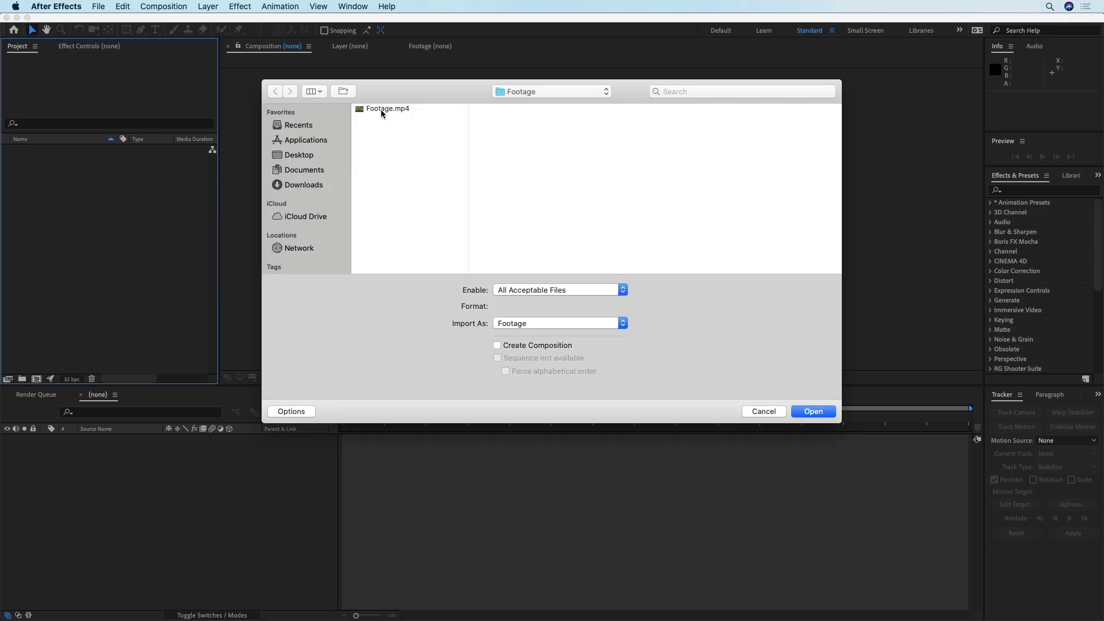
left_click(381, 109)
Preview the castle drone clip in Quick Look, scrubbing through it, then close the preview
key("space")
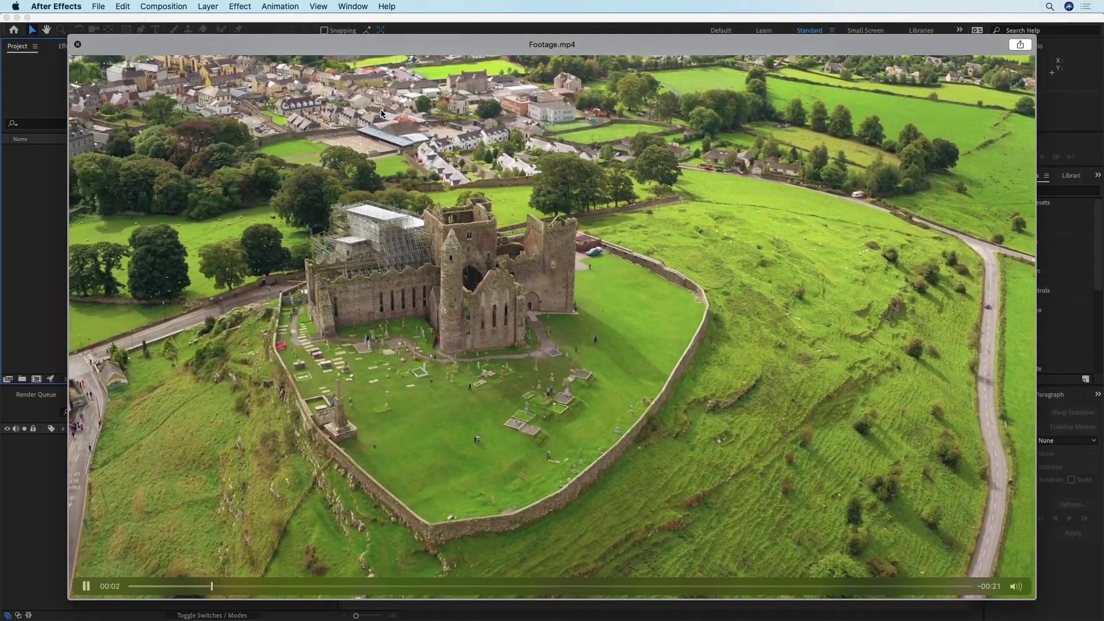
mouse_move(395, 259)
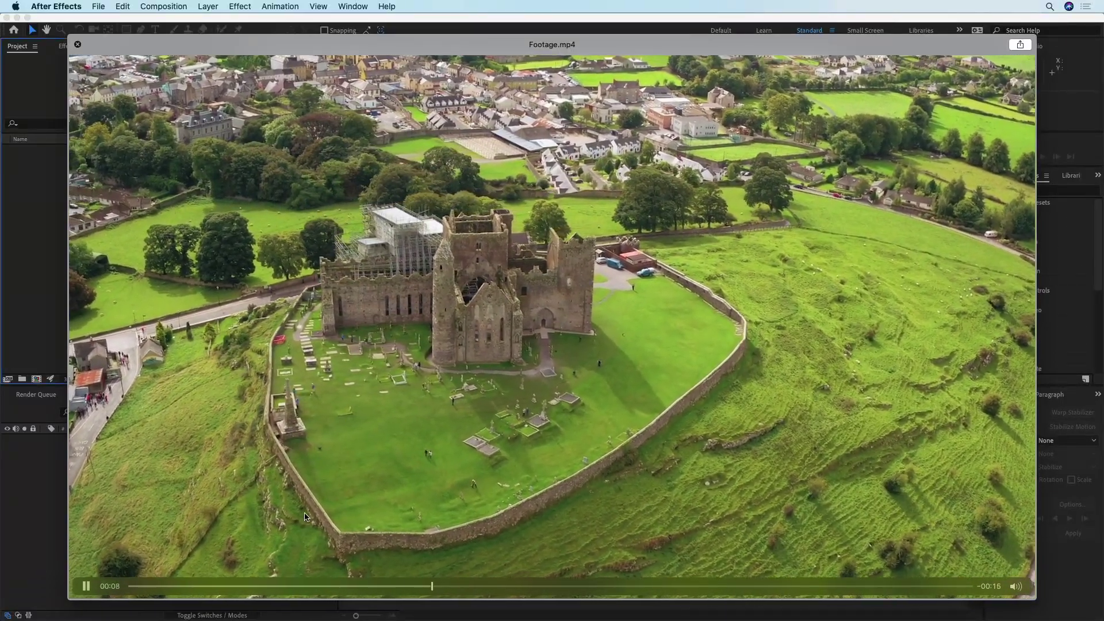
left_click_drag(146, 586, 644, 586)
left_click_drag(648, 539, 350, 366)
key("space")
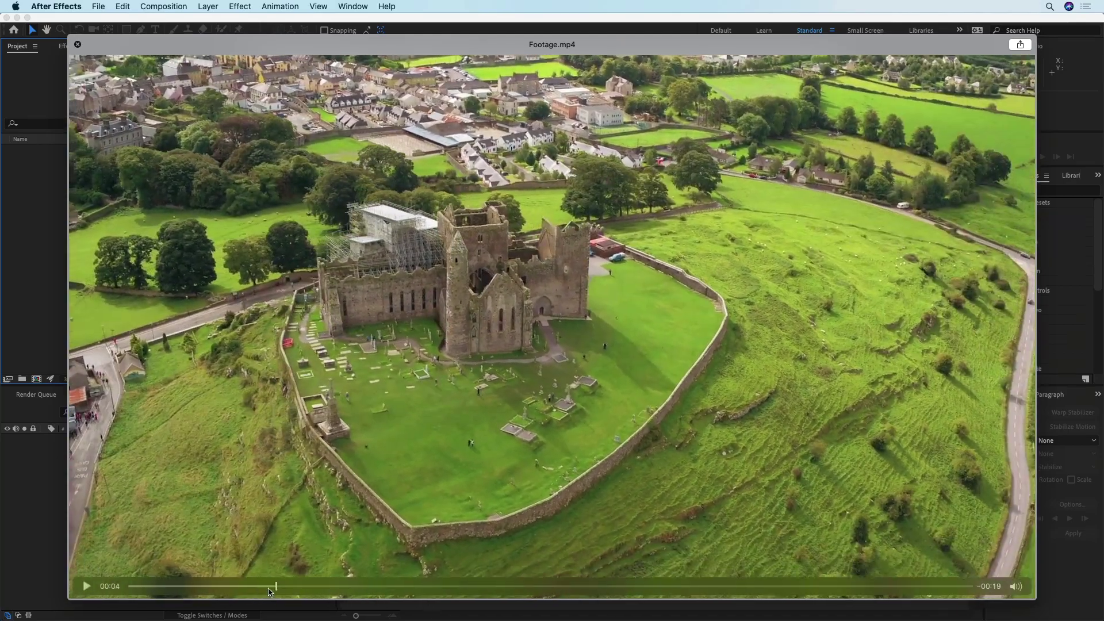
key("space")
key("space")
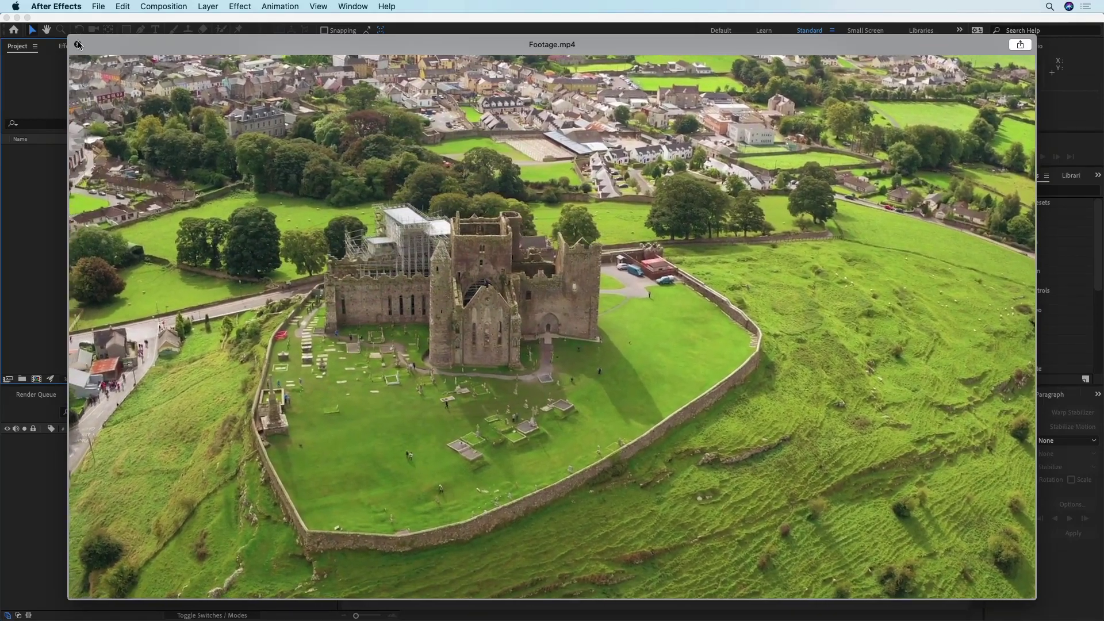
left_click(78, 44)
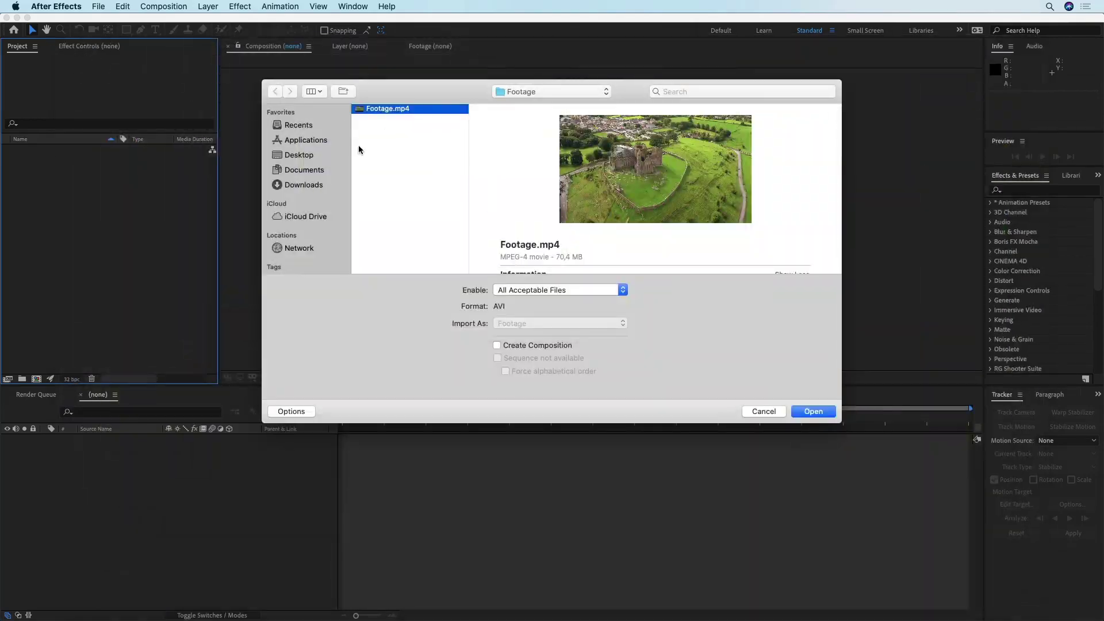
Import Footage.mp4 and build a composition named Footage from it
left_click(815, 411)
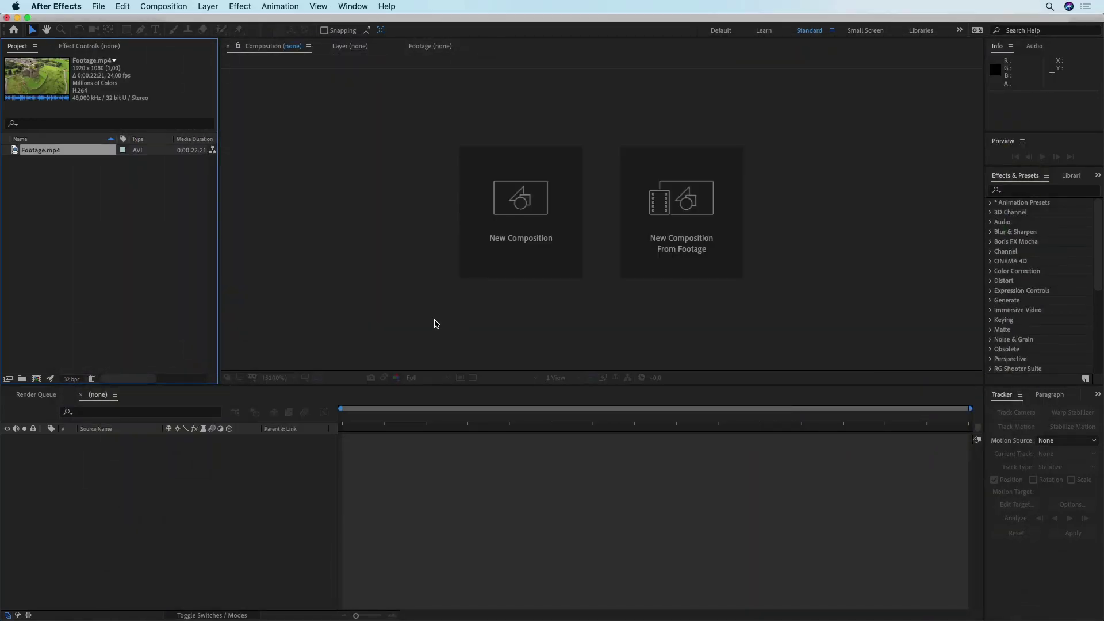
left_click_drag(56, 154, 51, 380)
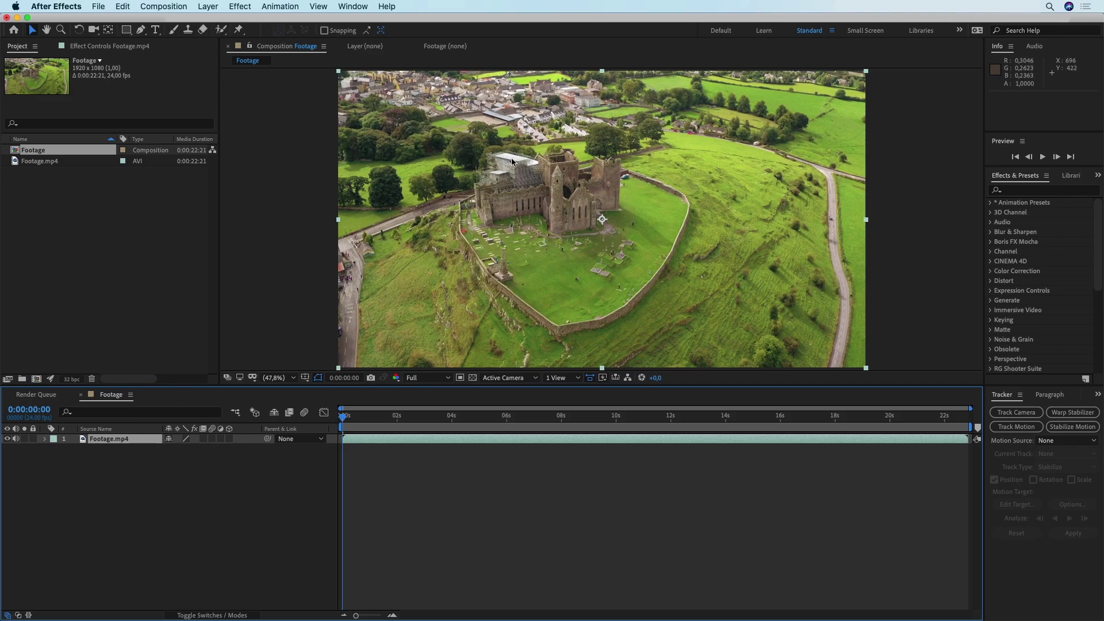
left_click(350, 7)
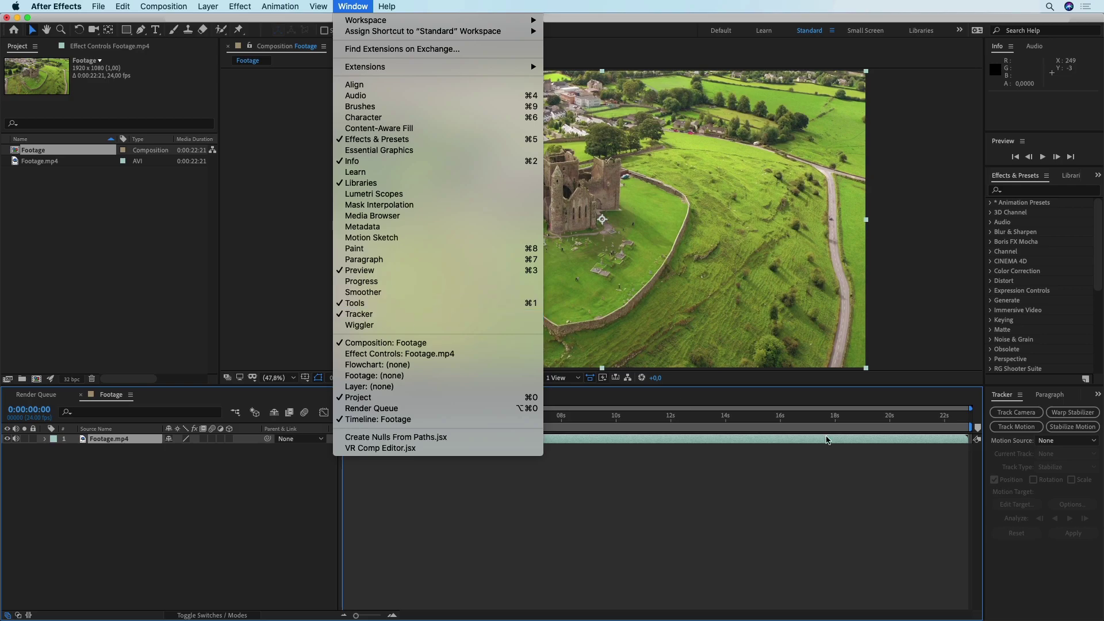
left_click(1016, 414)
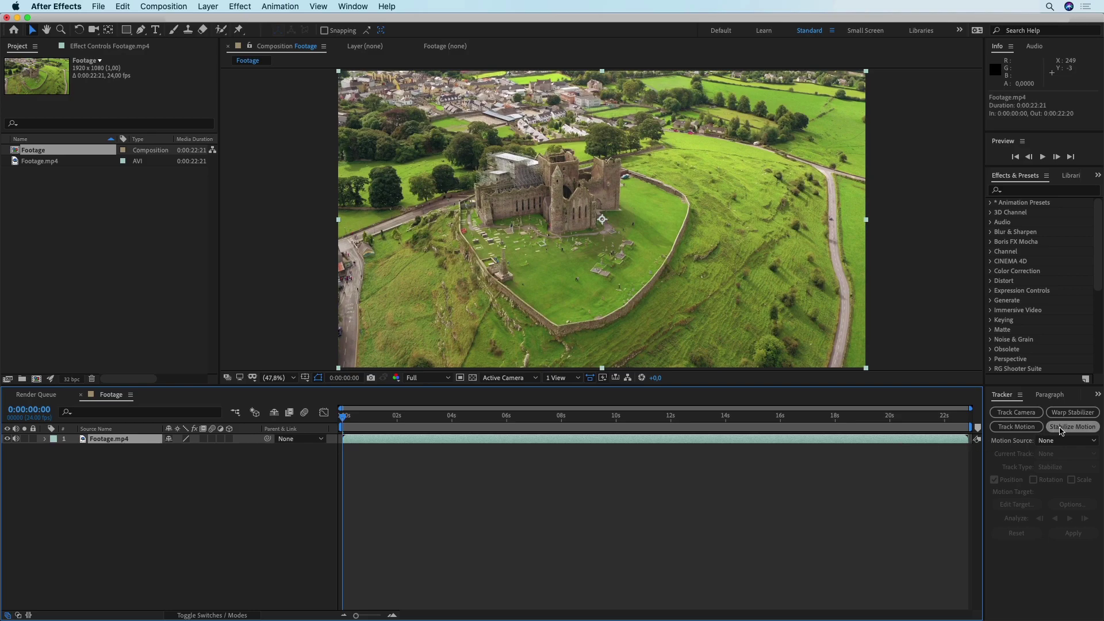
Start a Stabilize Motion track and move Track Point 1 onto the castle's round tower
left_click(1061, 428)
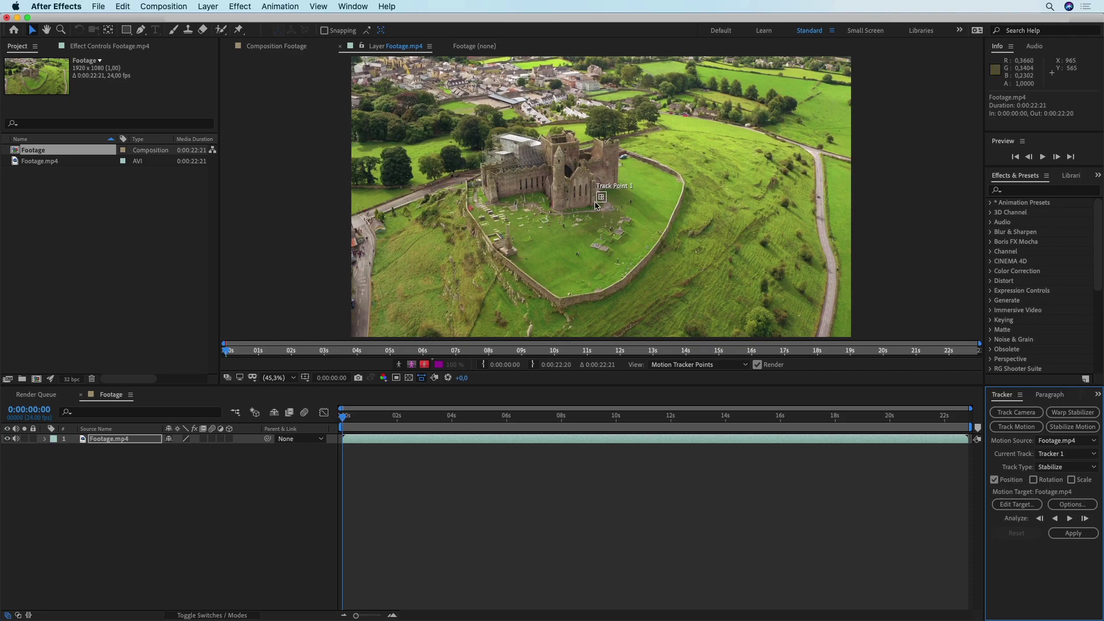
scroll(601, 201, "up", 4)
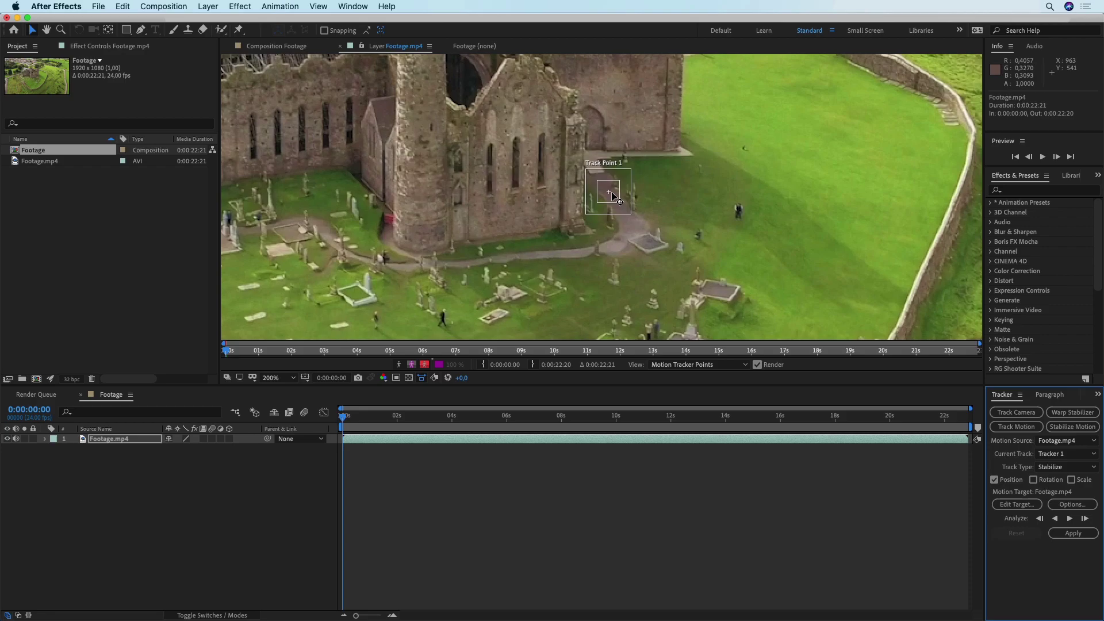
left_click_drag(612, 194, 522, 97)
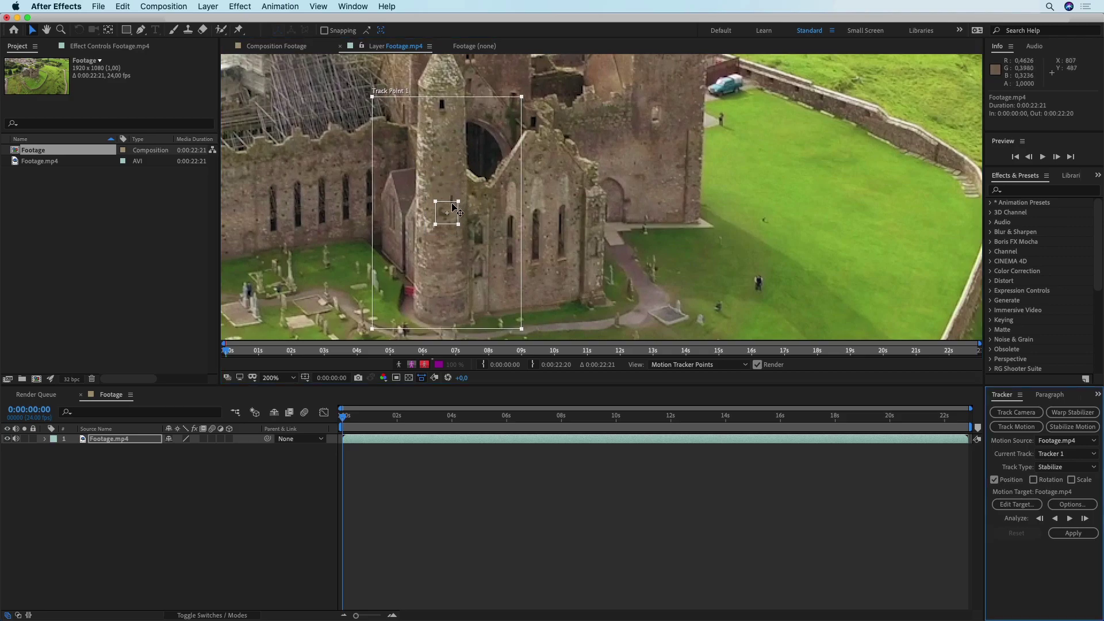
left_click_drag(459, 201, 471, 153)
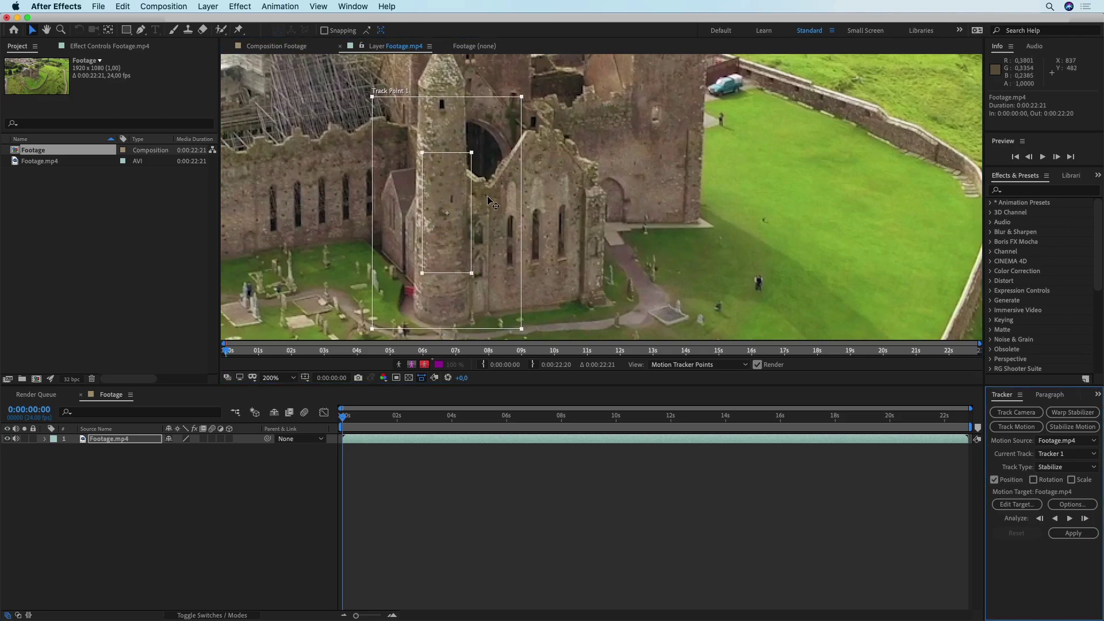
scroll(489, 201, "down", 2)
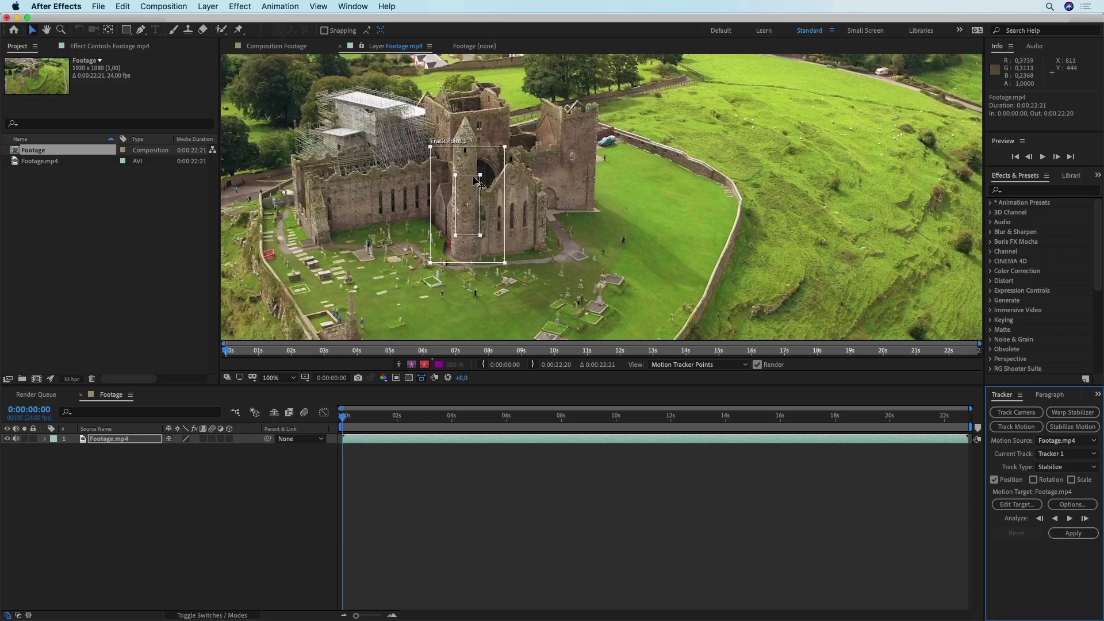
Resize Track Point 1's feature and search regions to hug the round tower
left_click_drag(474, 190, 469, 170)
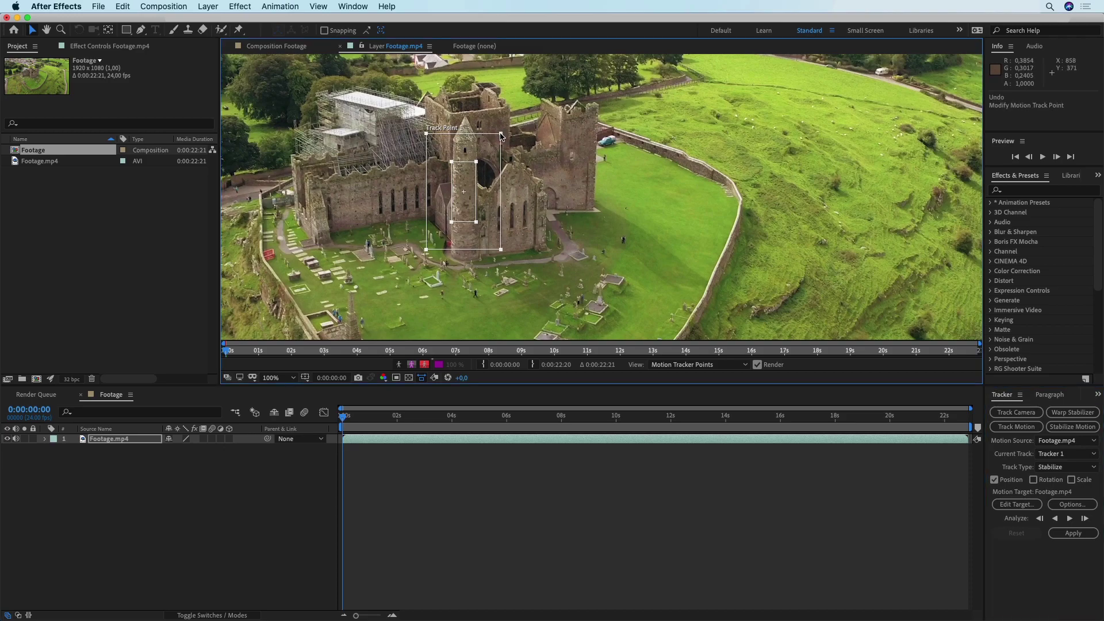
left_click_drag(501, 133, 533, 92)
left_click_drag(476, 219, 481, 263)
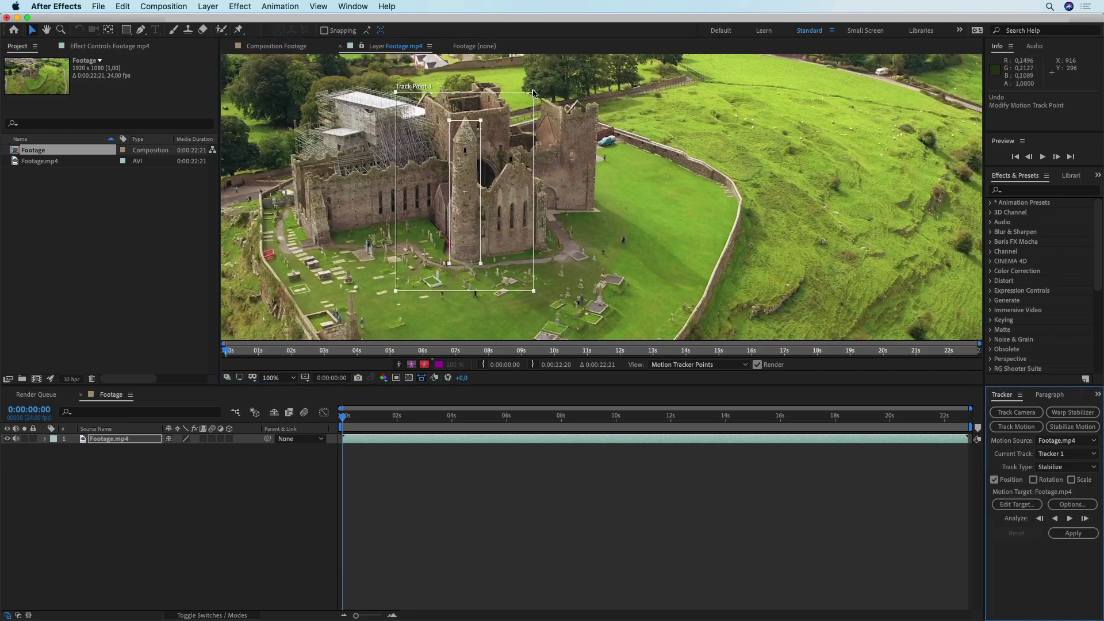
mouse_move(532, 92)
left_mouse_down()
mouse_move(507, 89)
mouse_move(515, 85)
left_mouse_up()
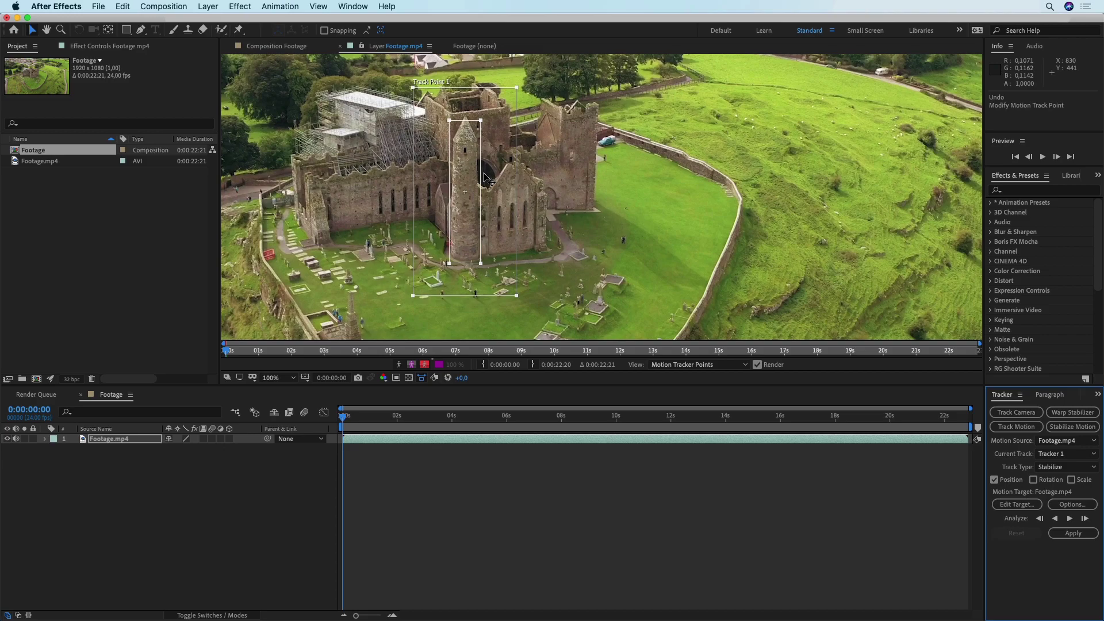
left_click_drag(516, 87, 506, 97)
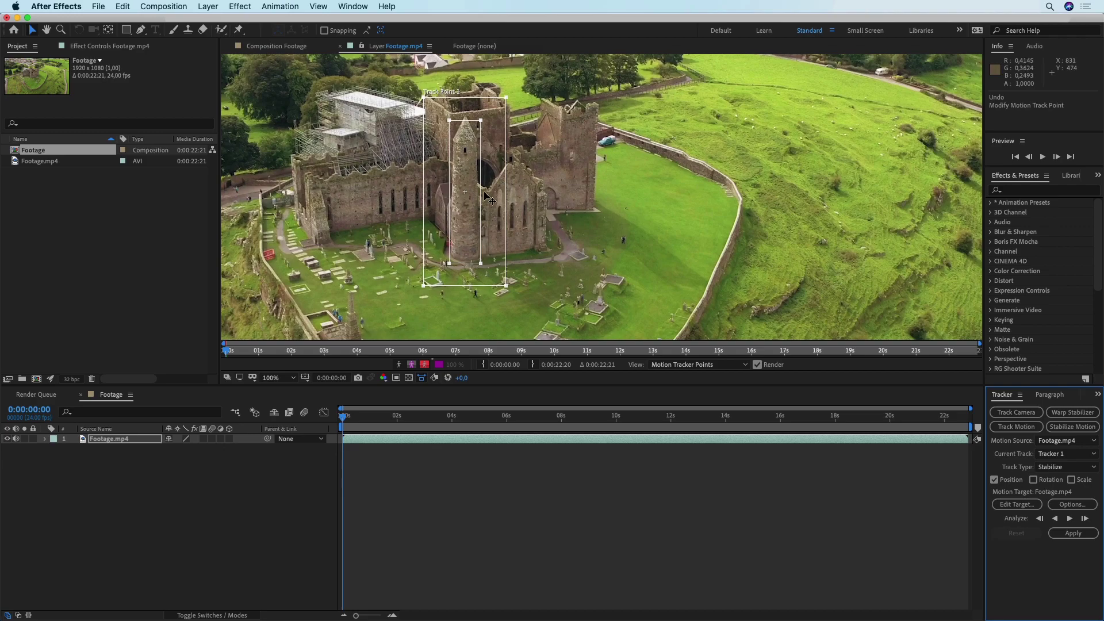
Review the tower track on earlier frames, then select the Footage.mp4 layer
scroll(504, 185, "down", 2)
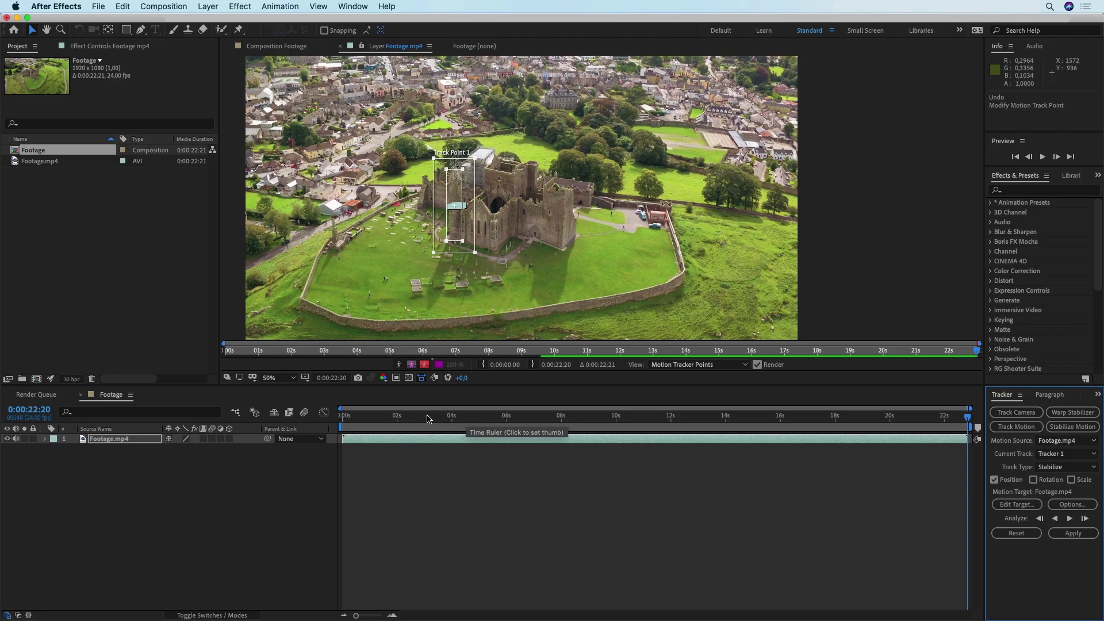
left_click_drag(386, 416, 639, 421)
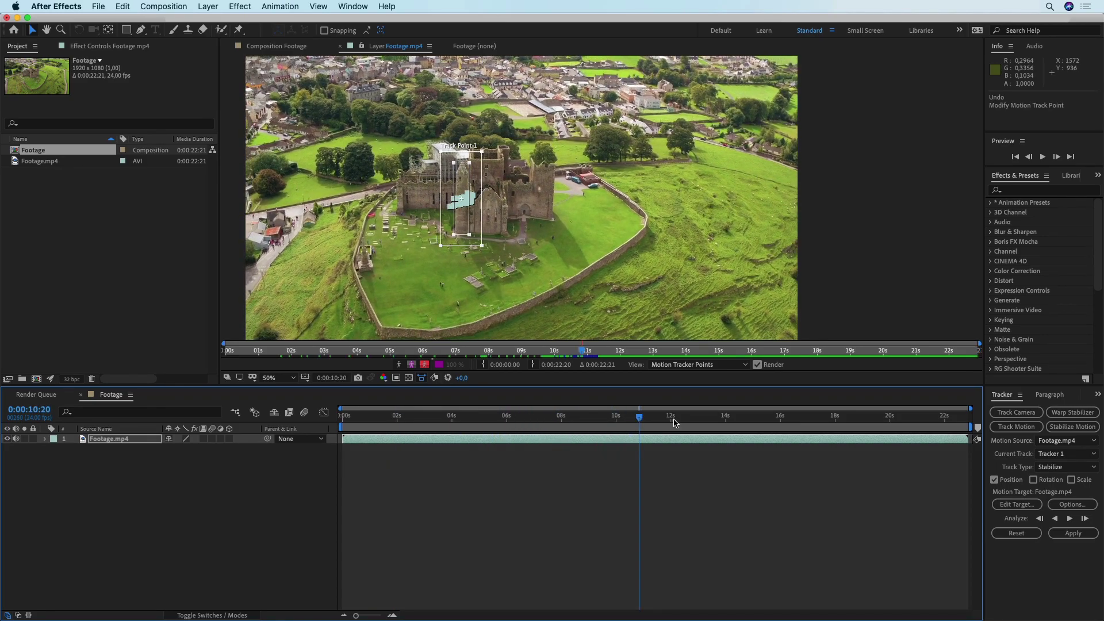
left_click(710, 442)
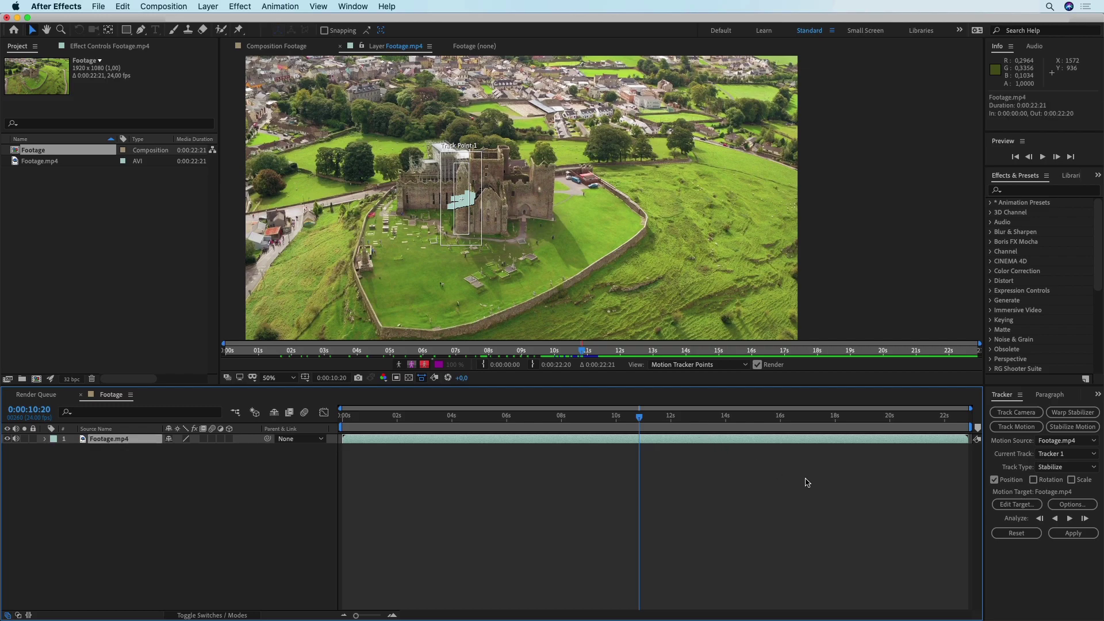
Apply the tracking data to Footage.mp4 with Apply Dimensions set to X and Y
left_click(1065, 536)
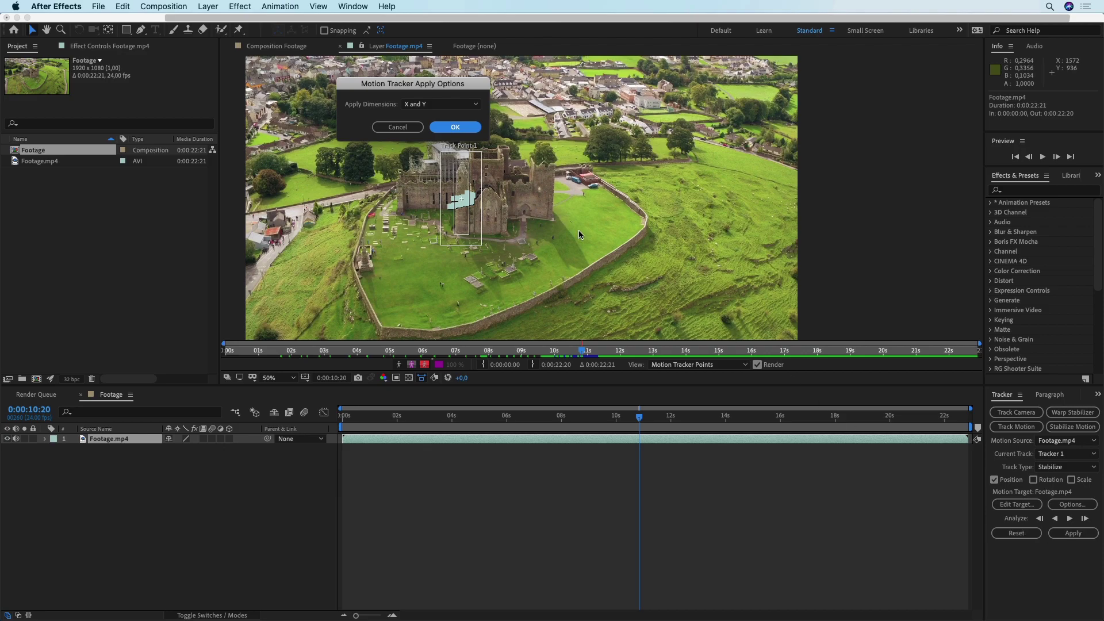
left_click(432, 104)
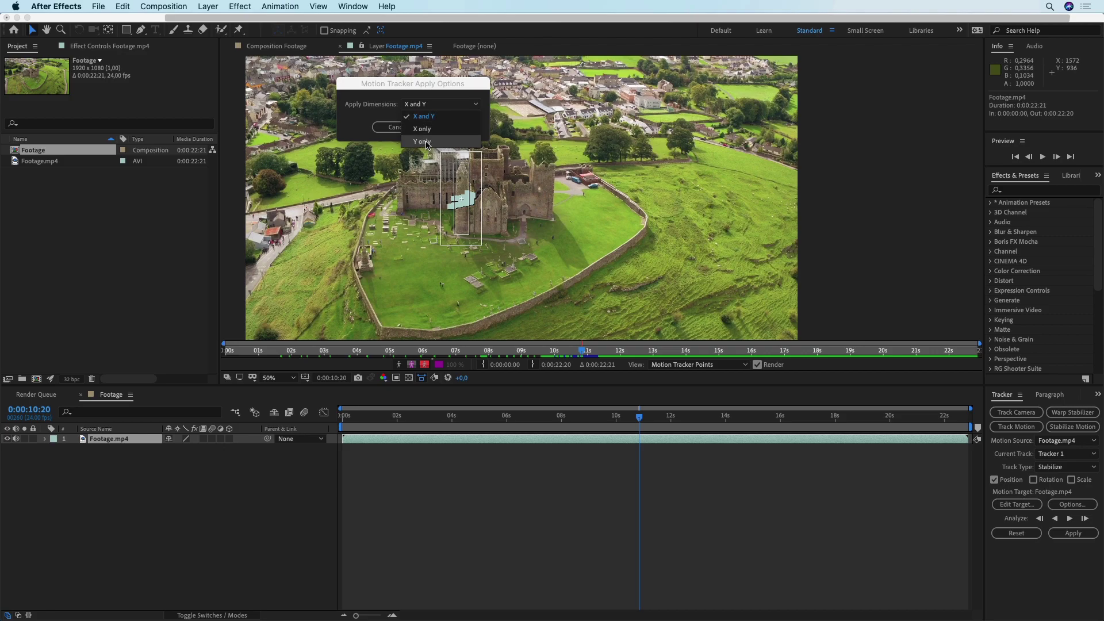
left_click(422, 109)
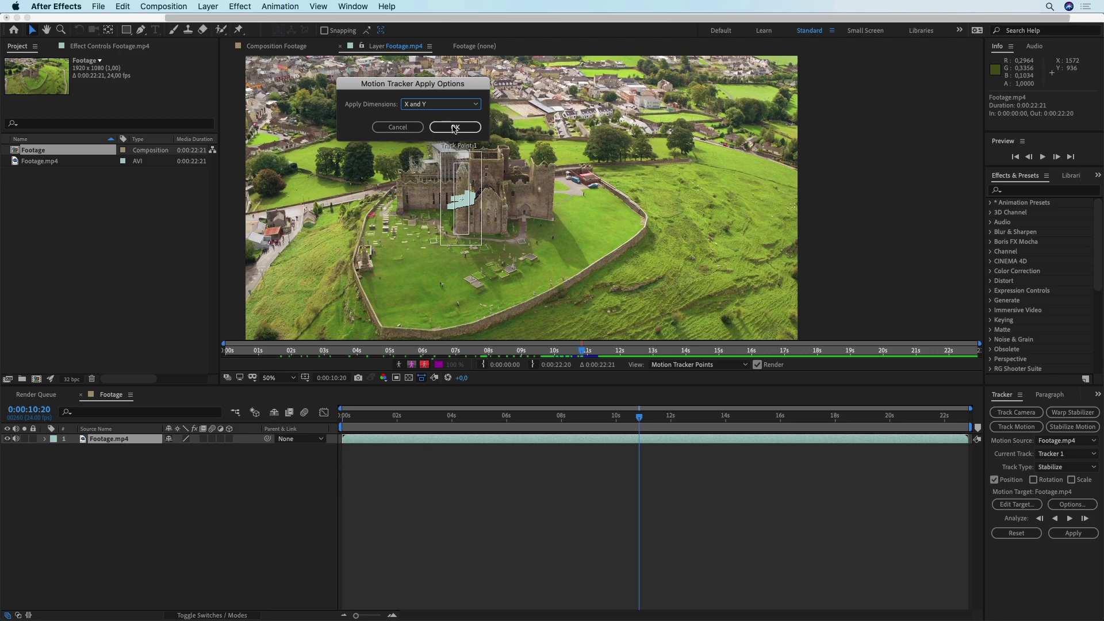
left_click(454, 127)
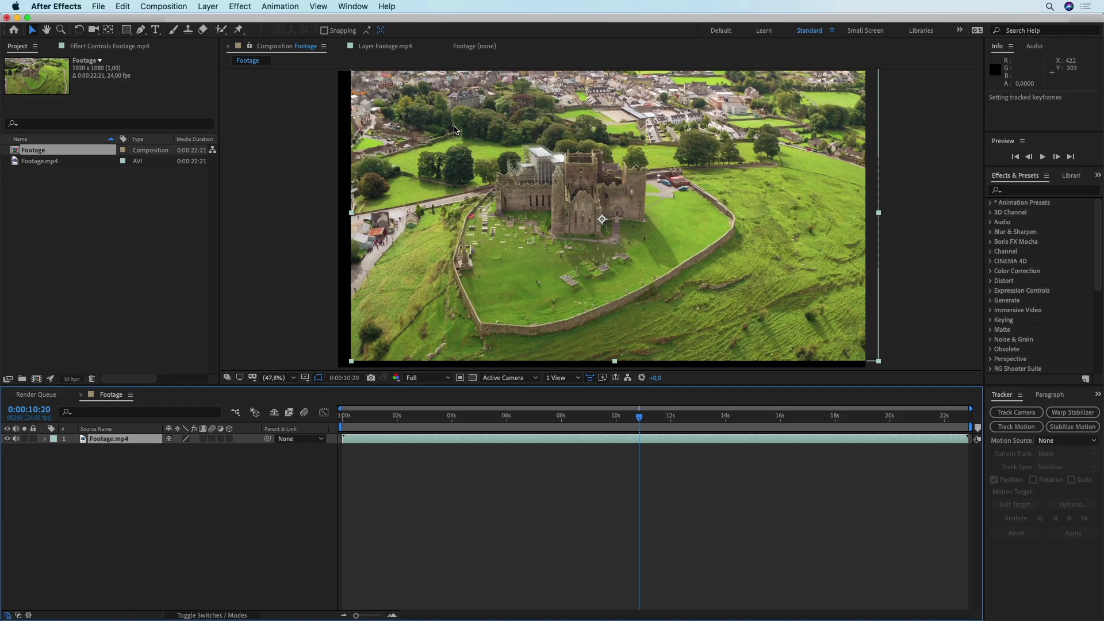
left_click(366, 417)
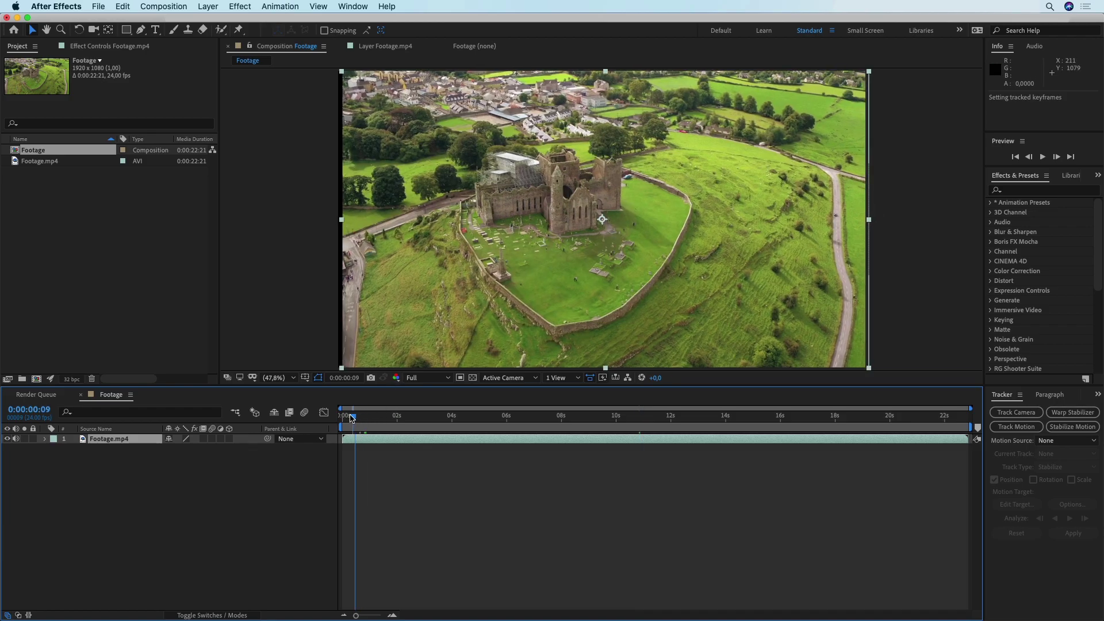
left_click_drag(352, 418, 342, 417)
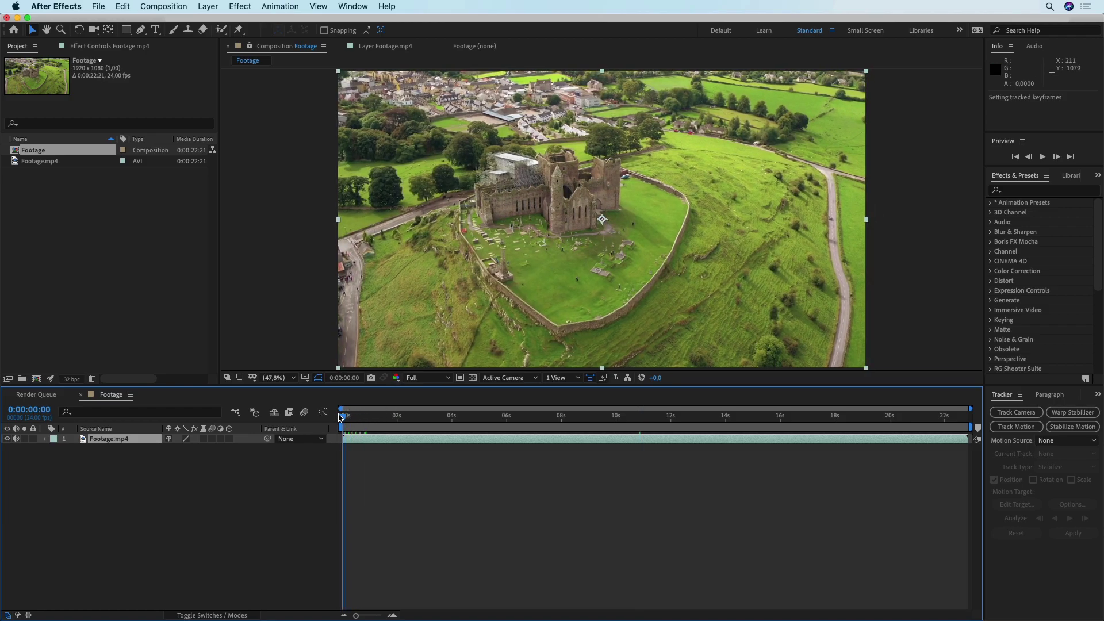
left_click(487, 489)
key("space")
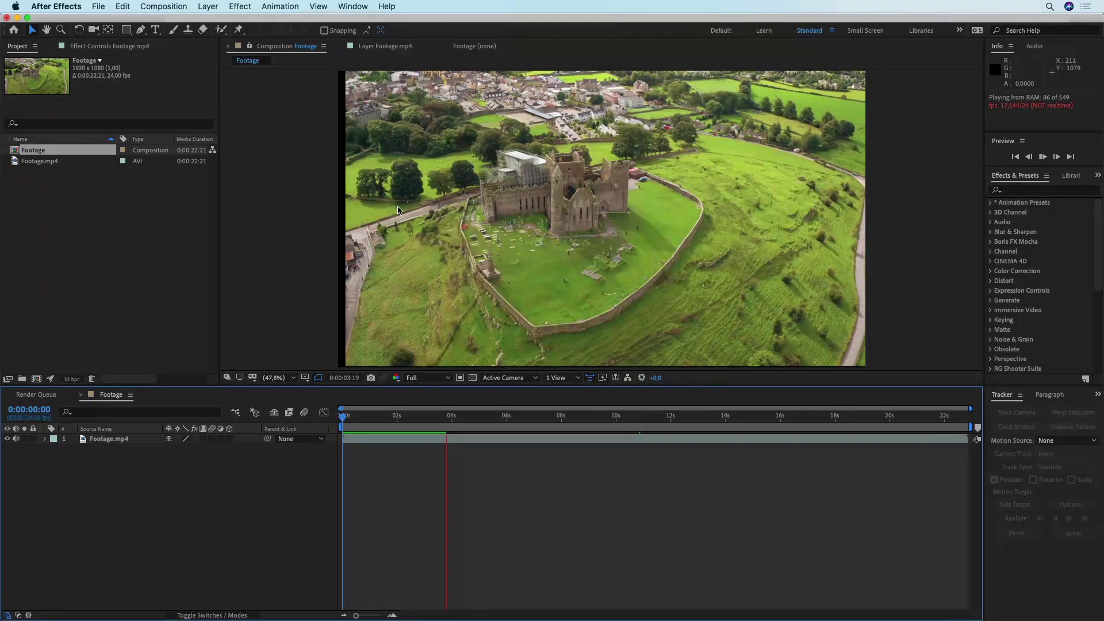
key("space")
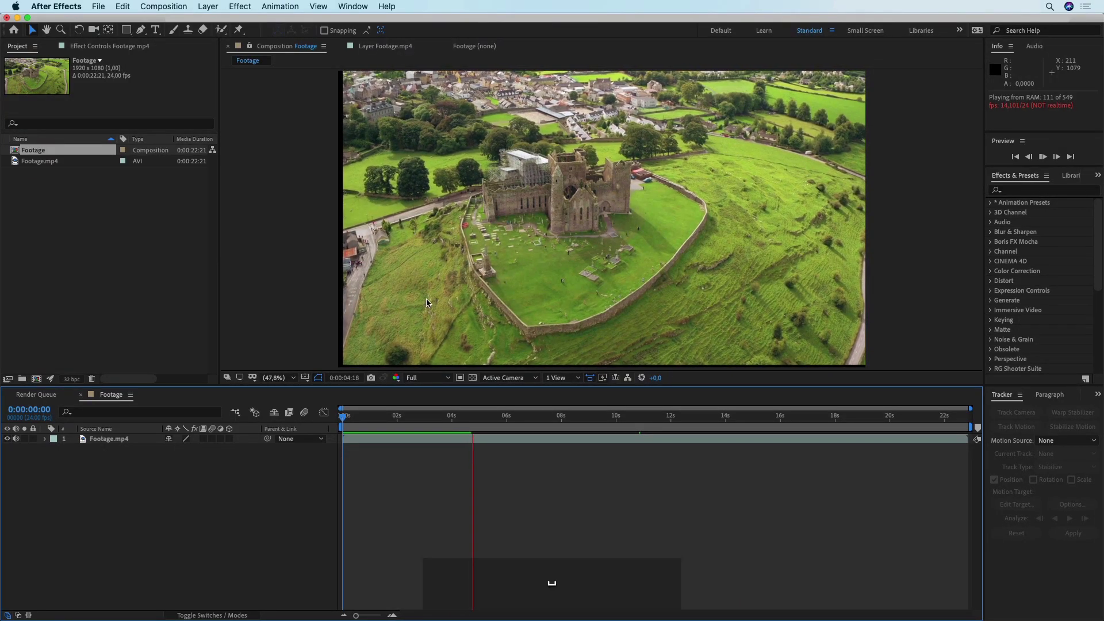
left_click_drag(477, 412, 658, 408)
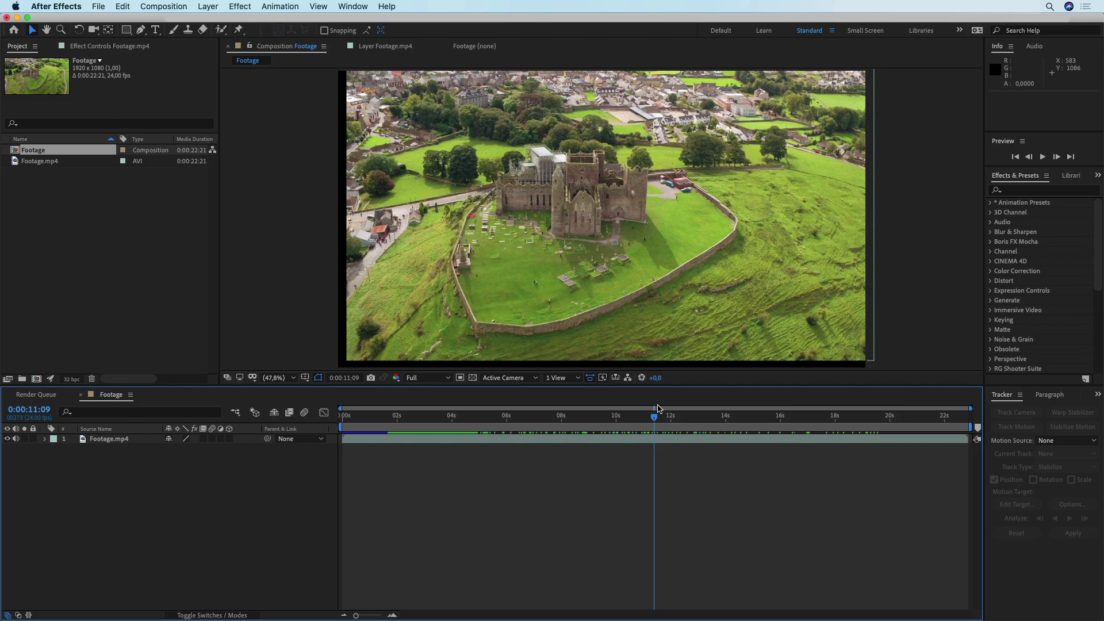
left_click(105, 440)
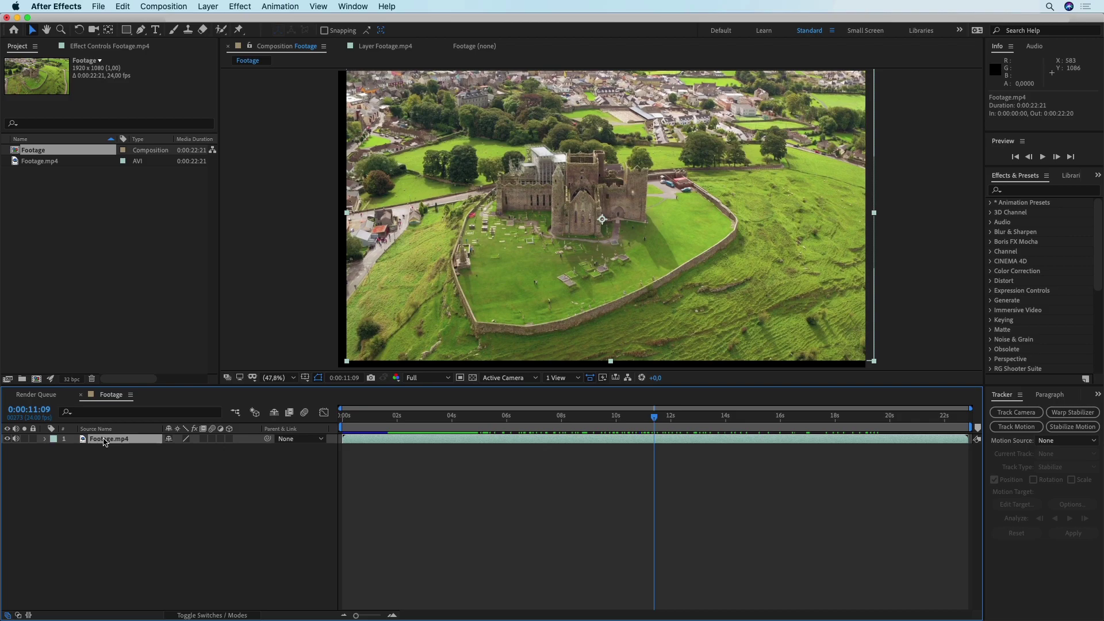
Scale Footage.mp4 to 110% and check later frames for hidden black edges
key("s")
left_click_drag(183, 452, 189, 451)
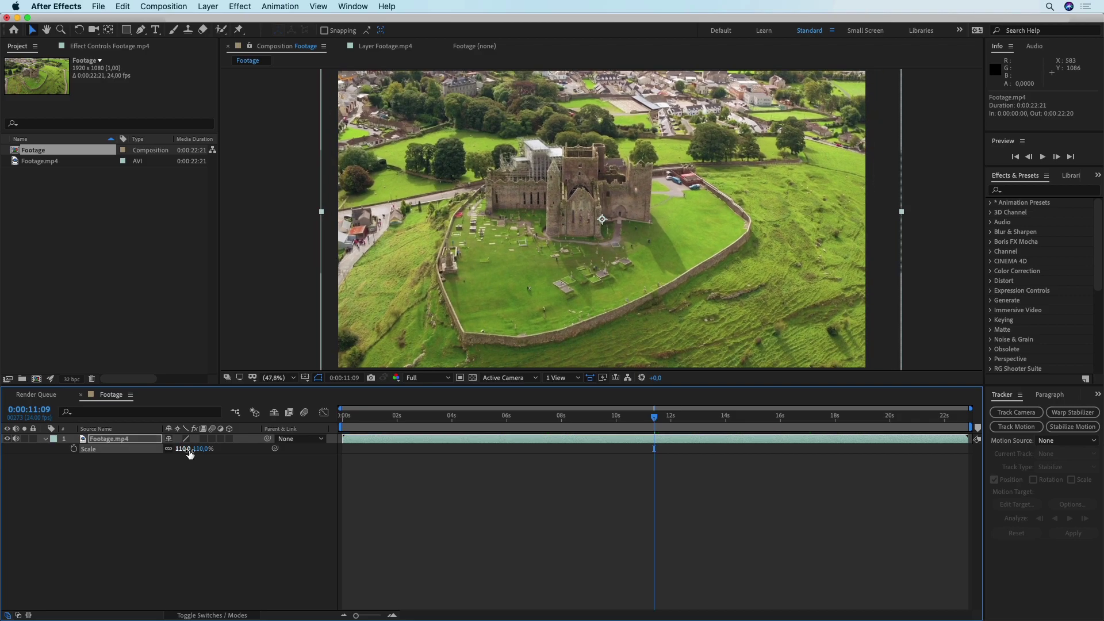
left_click_drag(340, 426, 825, 448)
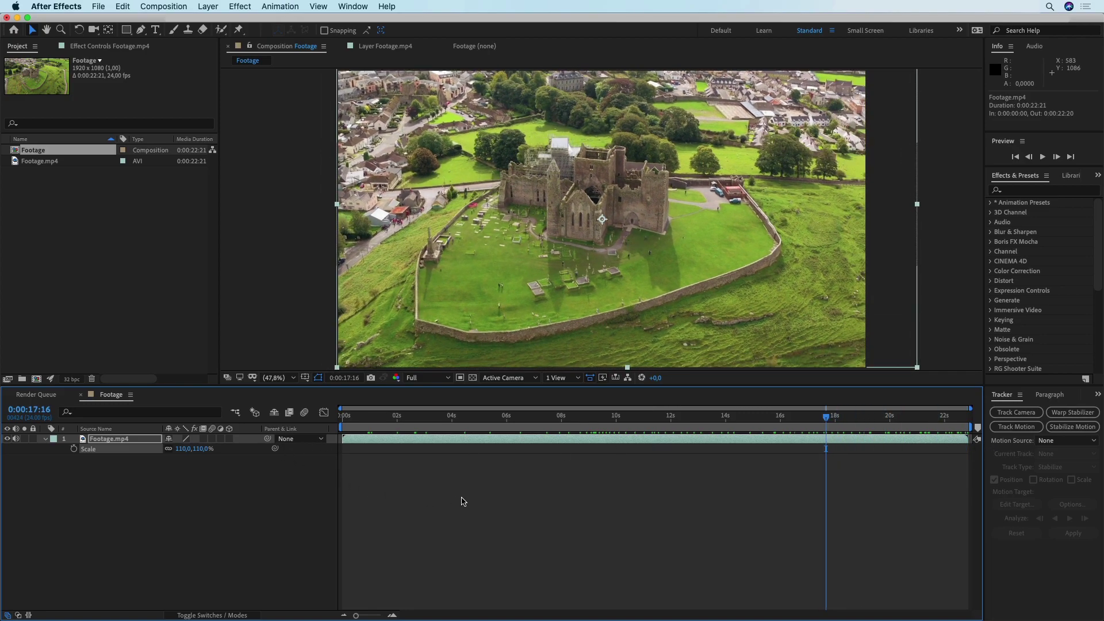